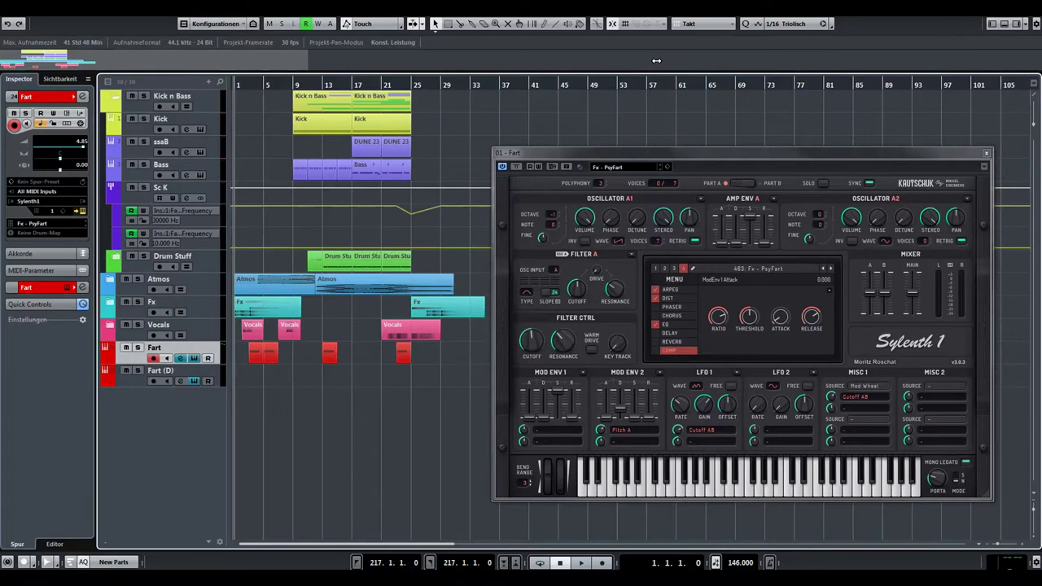
Play the project to listen to the finished fart sound in the arrangement.
{"action": "key", "text": "space"}
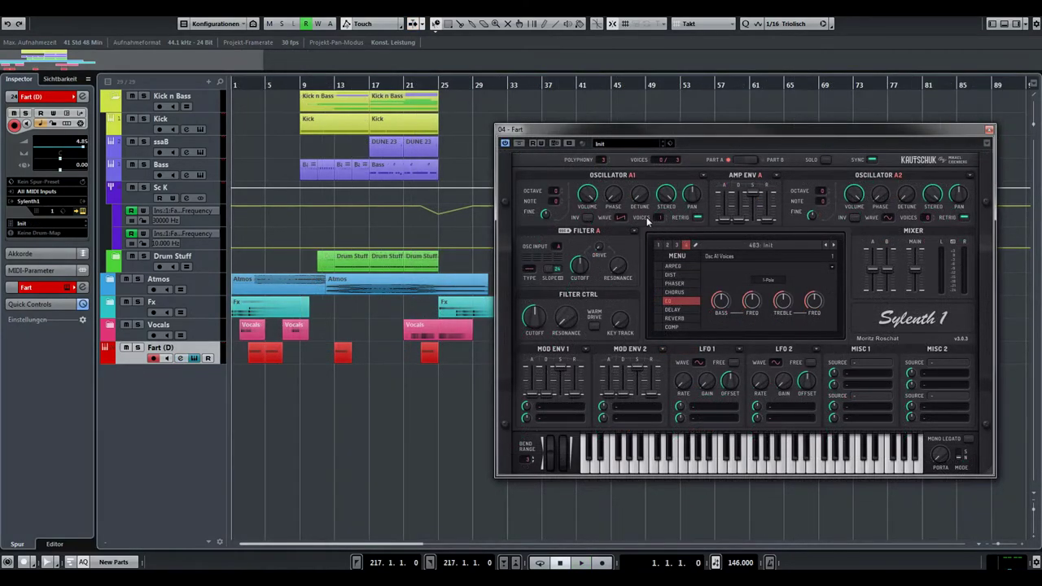
Set oscillator A1 to 7 voices and lower its octave.
{"action": "left_click_drag", "start_coordinate": [661, 219], "coordinate": [664, 151]}
{"action": "left_click_drag", "start_coordinate": [556, 195], "coordinate": [558, 206]}
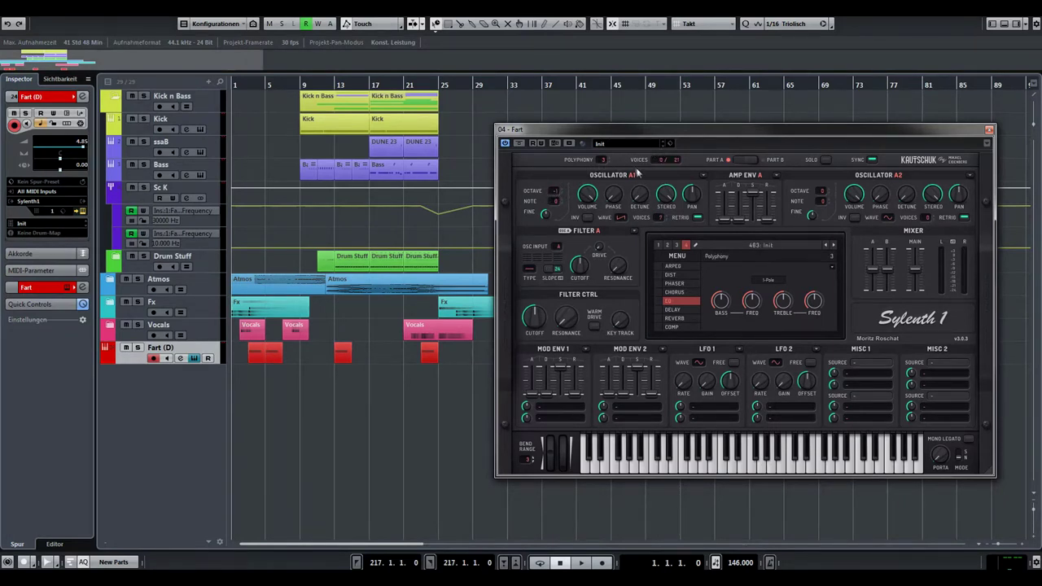
{"action": "left_click", "coordinate": [621, 217]}
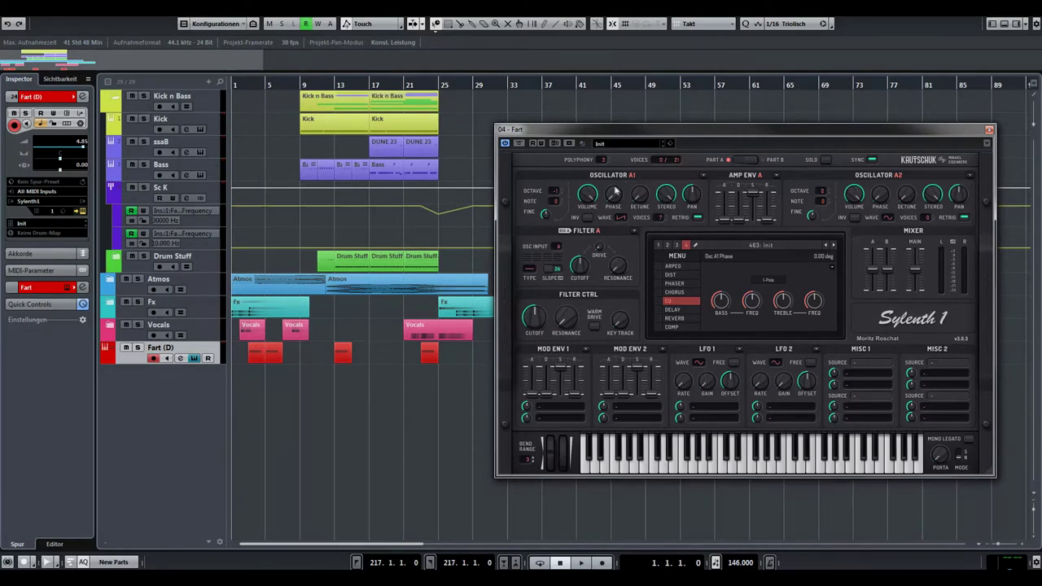
Route Mod Env 1 to Pitch A, with its sustain lowered to zero and its decay raised slightly.
{"action": "left_click", "coordinate": [557, 351]}
{"action": "left_click_drag", "start_coordinate": [561, 371], "coordinate": [562, 399]}
{"action": "left_click", "coordinate": [545, 405]}
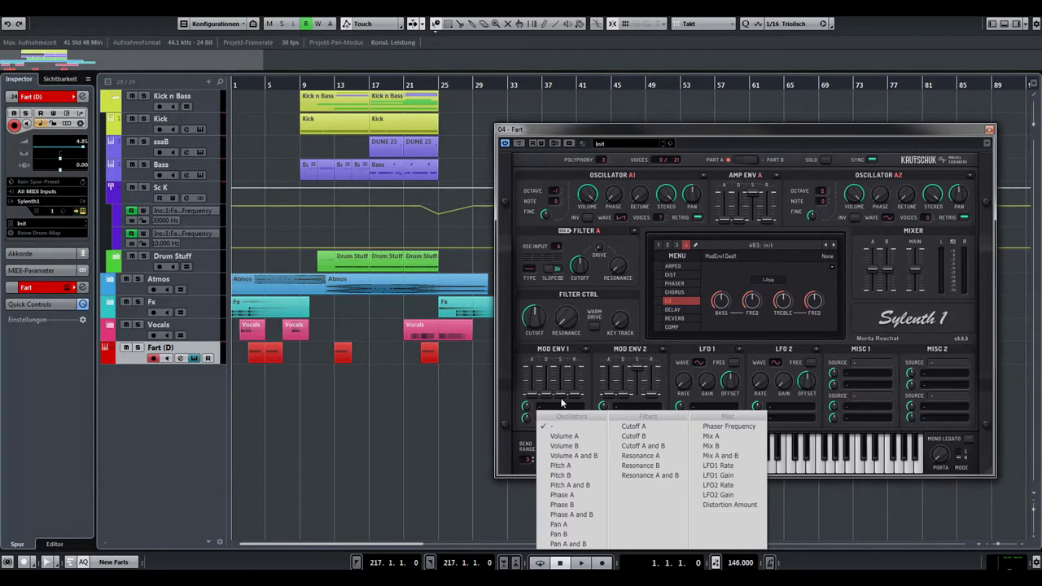
{"action": "left_click", "coordinate": [560, 465]}
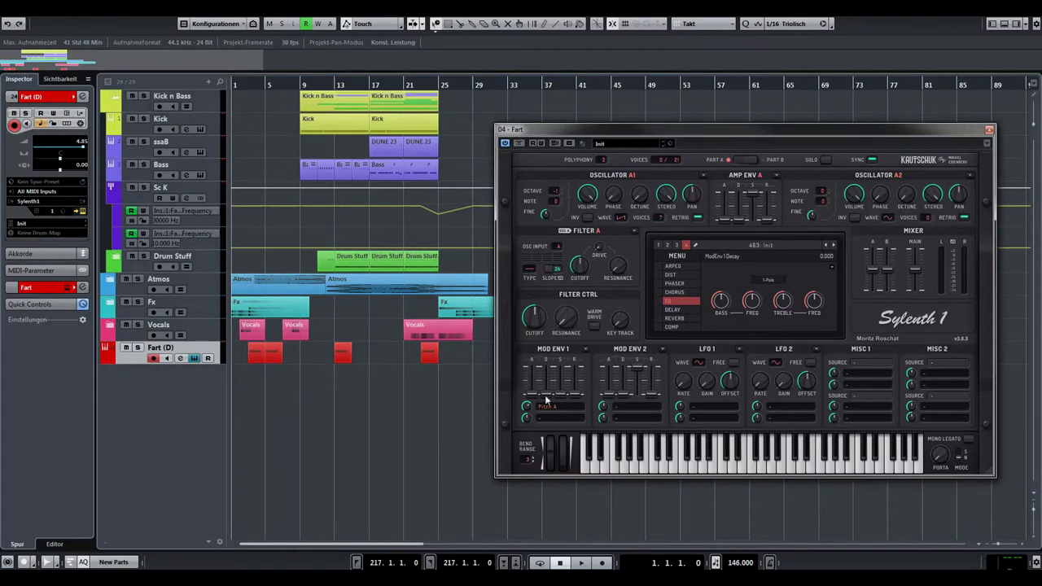
{"action": "scroll", "coordinate": [547, 397], "scroll_direction": "up", "scroll_amount": 6}
Switch Filter A to the low-pass type and raise the filter resonance.
{"action": "left_click", "coordinate": [672, 265]}
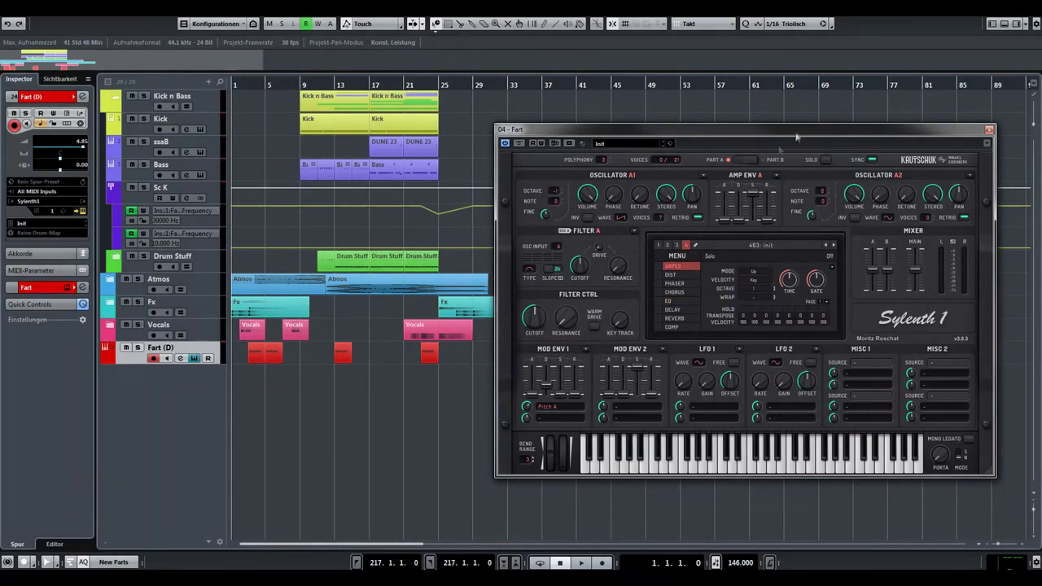
{"action": "left_click", "coordinate": [530, 272]}
{"action": "left_click", "coordinate": [540, 303]}
{"action": "scroll", "coordinate": [562, 328], "scroll_direction": "up", "scroll_amount": 2}
Route LFO 1 to Cutoff A, raise its rate and gain, and choose the Lorenz waveform.
{"action": "left_click", "coordinate": [709, 412]}
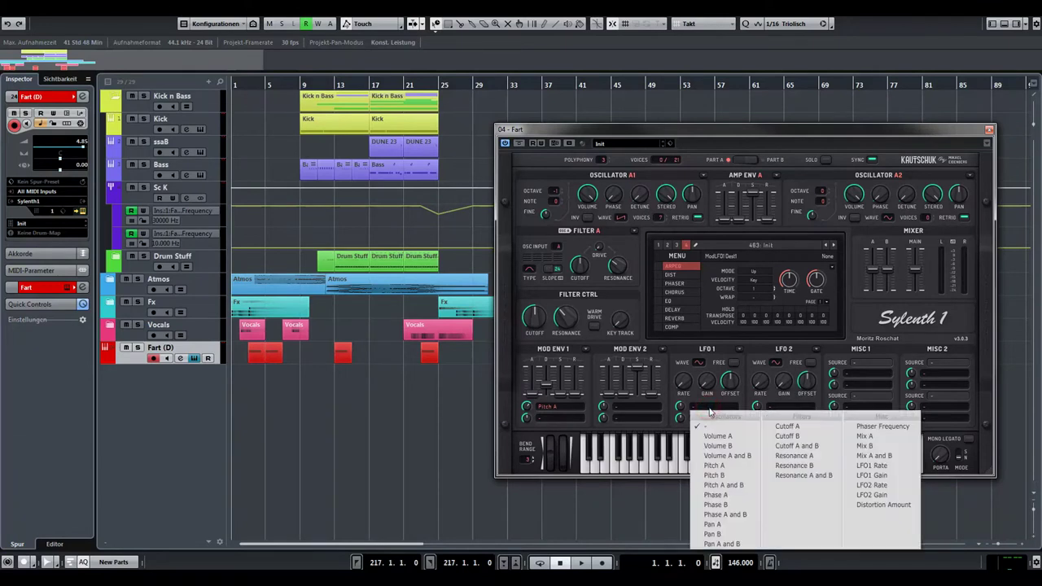
{"action": "left_click", "coordinate": [802, 427]}
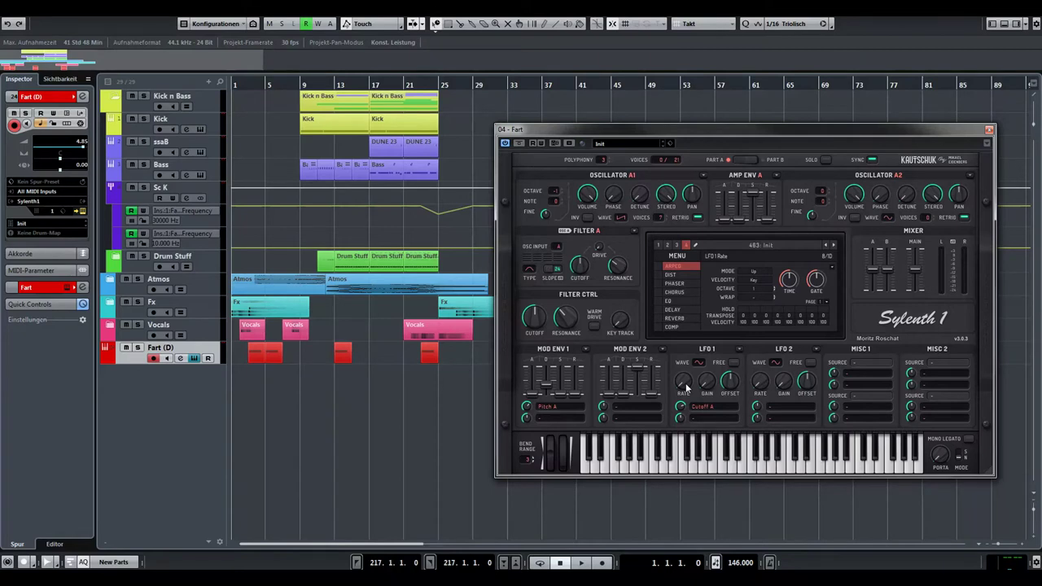
{"action": "scroll", "coordinate": [685, 389], "scroll_direction": "up", "scroll_amount": 1}
{"action": "scroll", "coordinate": [711, 388], "scroll_direction": "up", "scroll_amount": 4}
{"action": "scroll", "coordinate": [711, 388], "scroll_direction": "up", "scroll_amount": 2}
{"action": "left_click", "coordinate": [700, 364]}
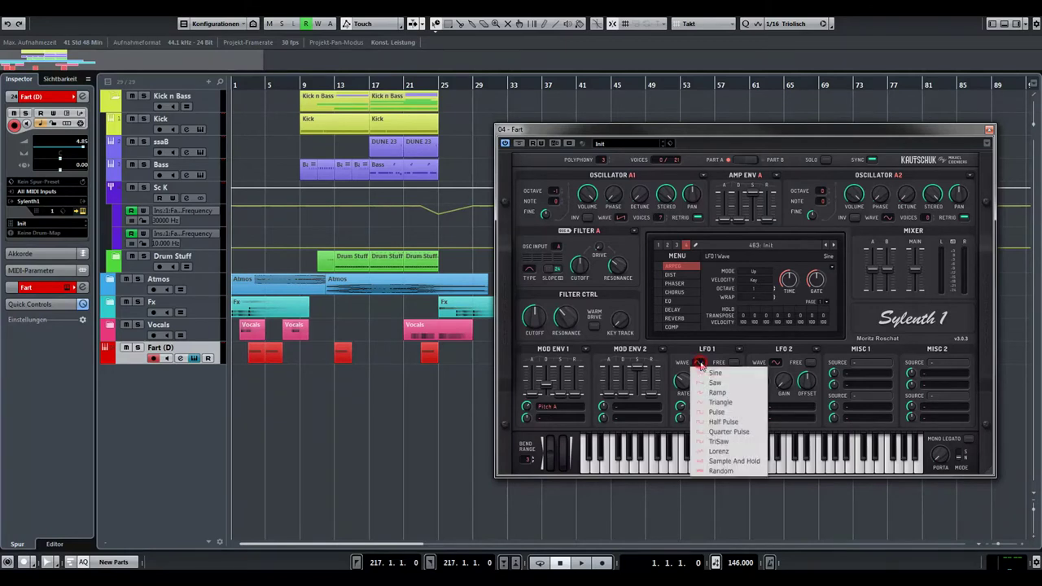
{"action": "left_click", "coordinate": [720, 451]}
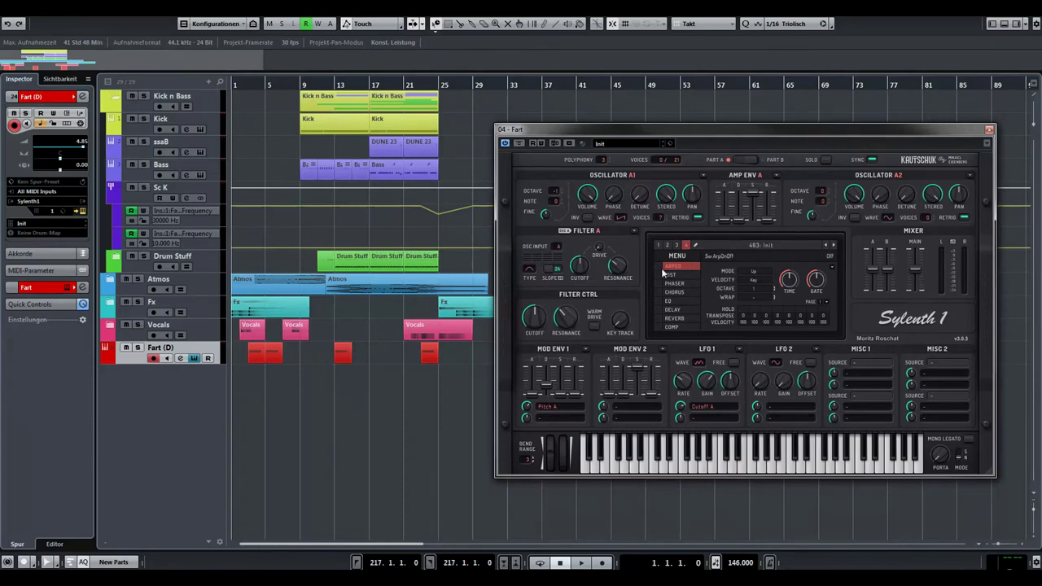
Load preset 416: ARP - Squelch and copy its arpeggiator settings.
{"action": "left_click", "coordinate": [727, 245]}
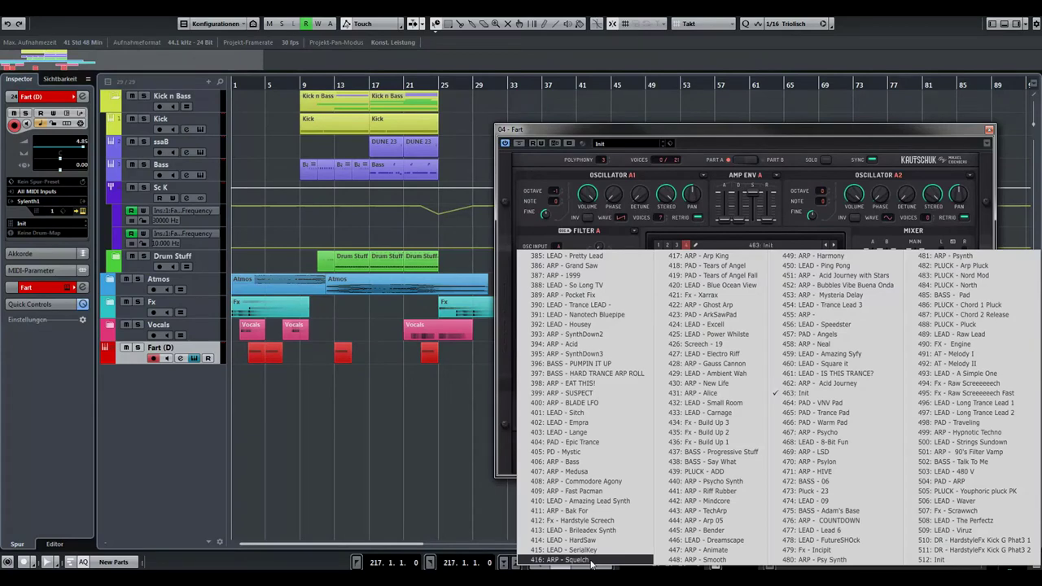
{"action": "left_click", "coordinate": [592, 560]}
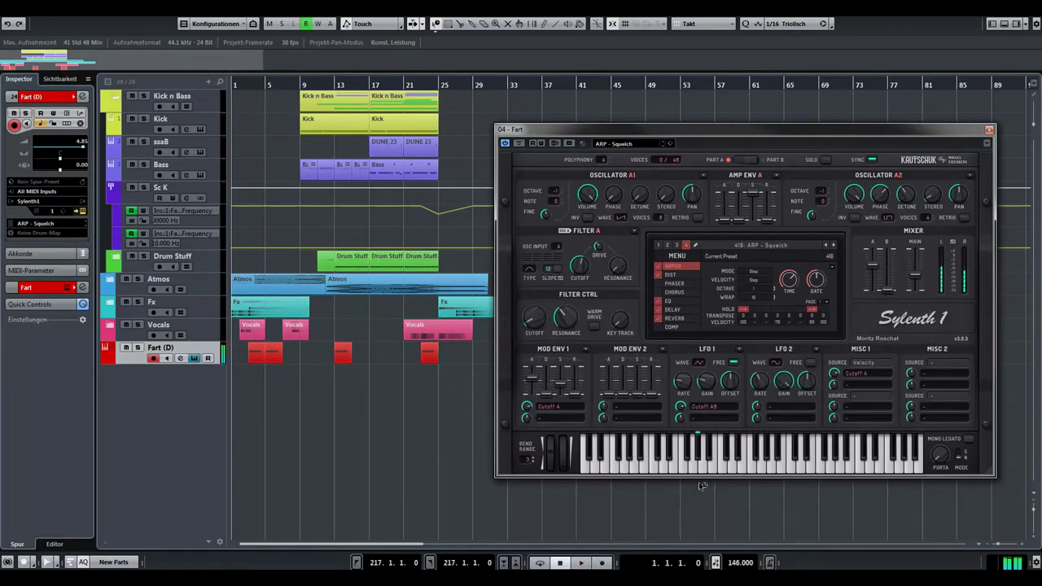
{"action": "mouse_move", "coordinate": [831, 277]}
{"action": "left_click", "coordinate": [832, 268]}
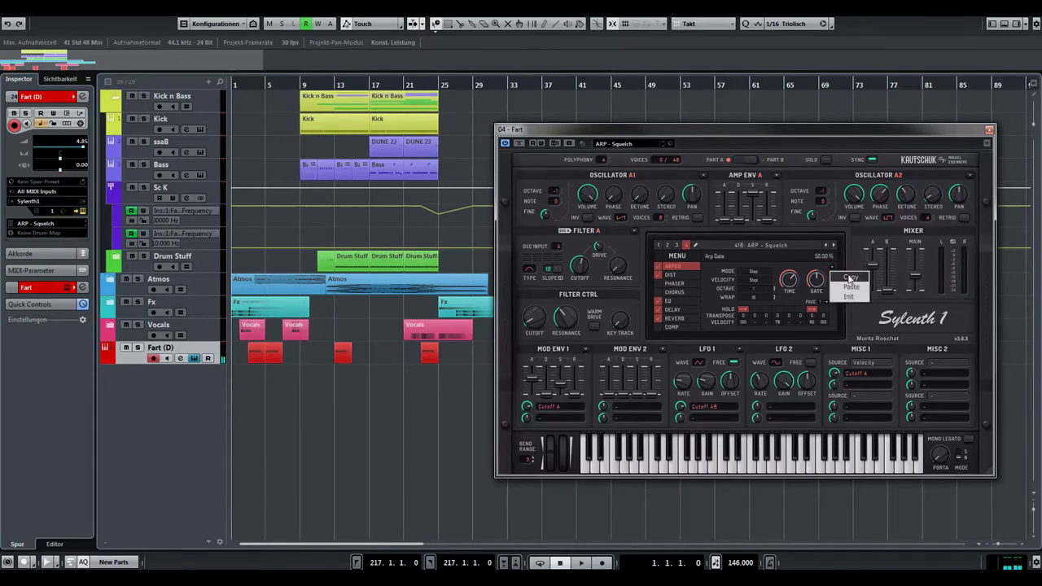
{"action": "left_click", "coordinate": [850, 278]}
Return to preset 463: Init, enable the arpeggiator and paste the copied arpeggiator settings into it.
{"action": "left_click", "coordinate": [751, 249]}
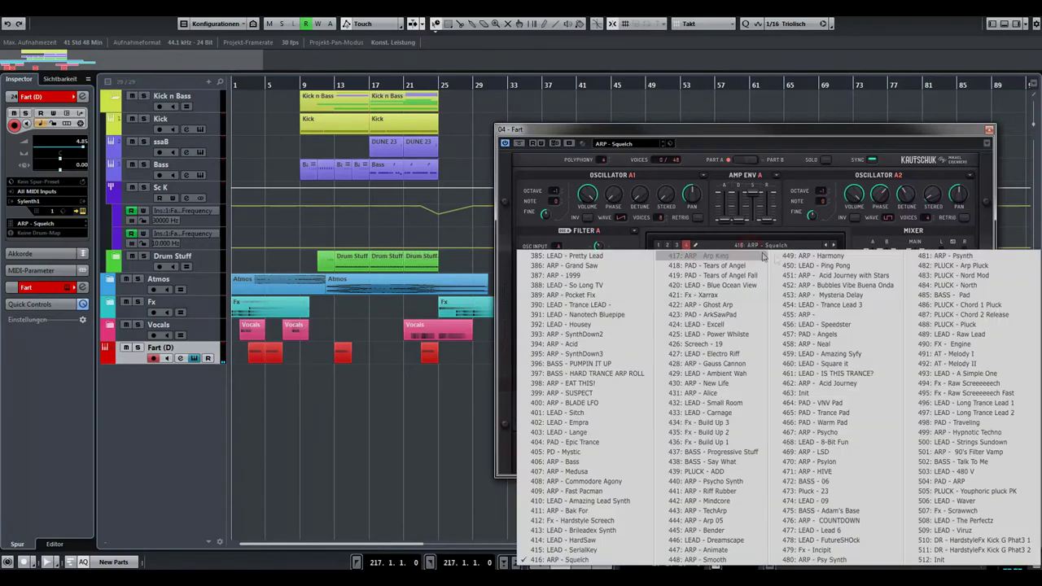
{"action": "left_click", "coordinate": [821, 394]}
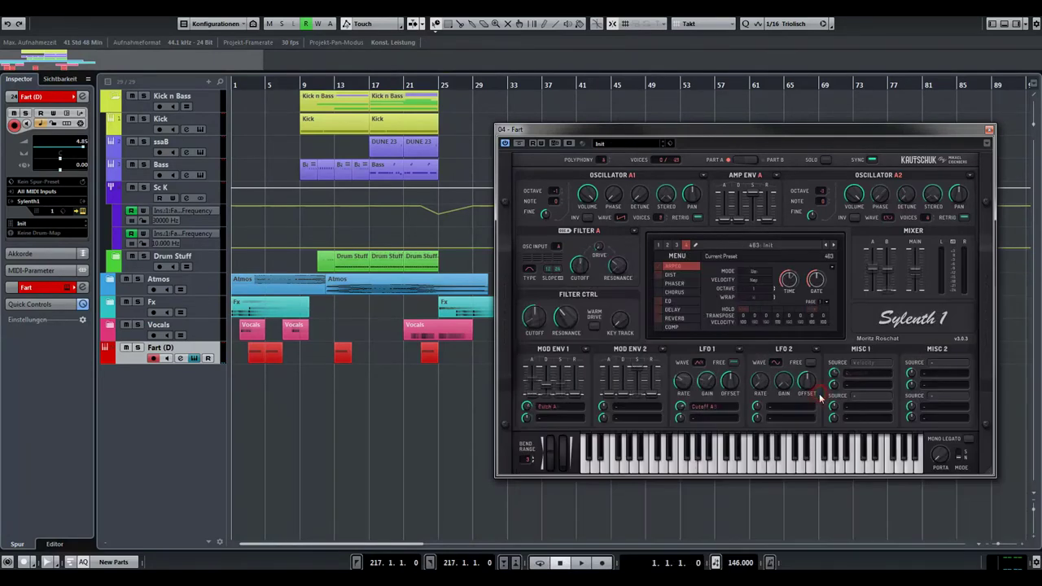
{"action": "left_click", "coordinate": [658, 267]}
{"action": "left_click", "coordinate": [832, 270]}
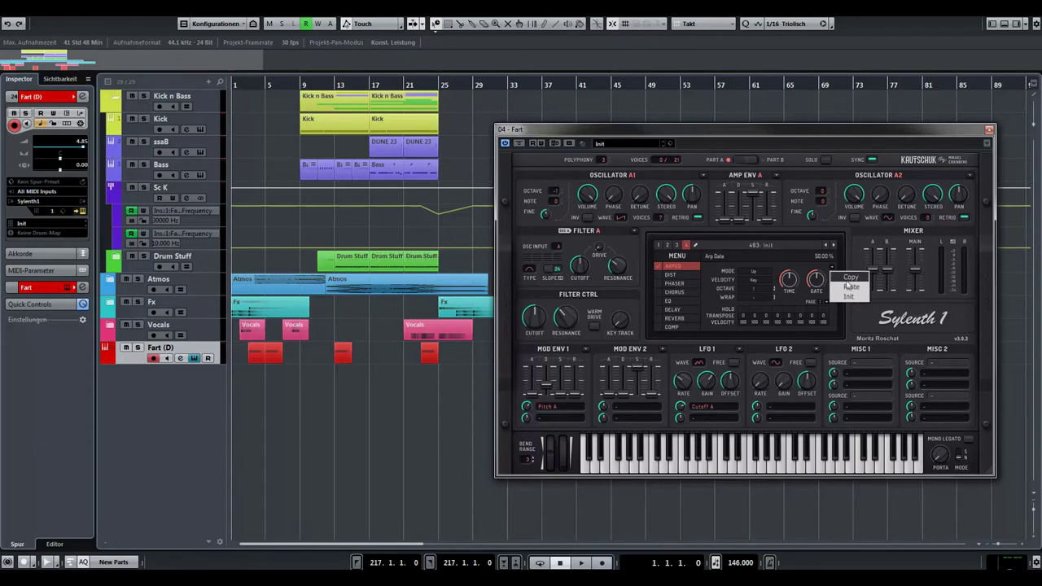
{"action": "left_click", "coordinate": [847, 287]}
{"action": "left_click_drag", "start_coordinate": [789, 281], "coordinate": [790, 289]}
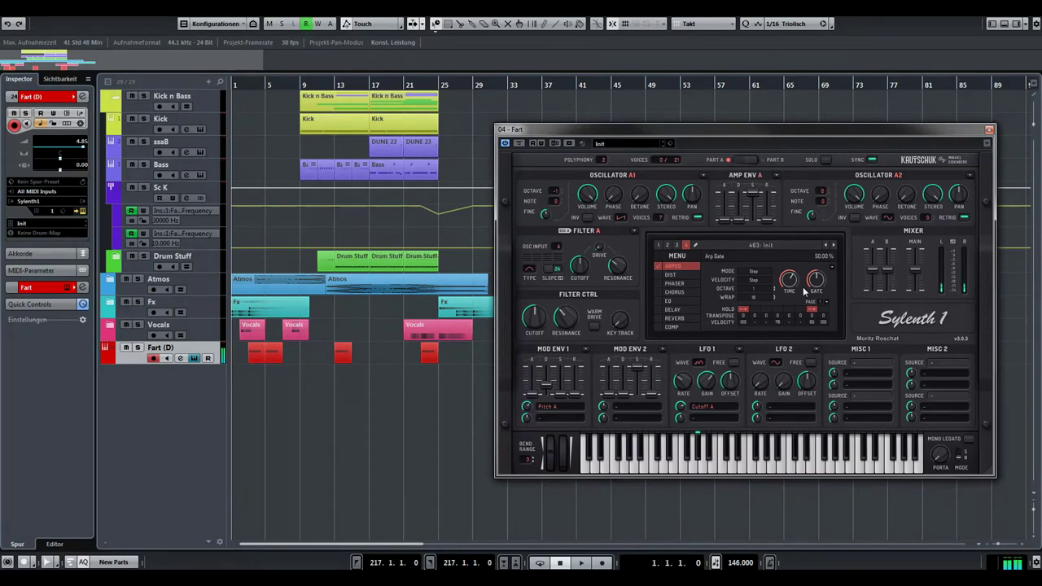
{"action": "left_click", "coordinate": [823, 311]}
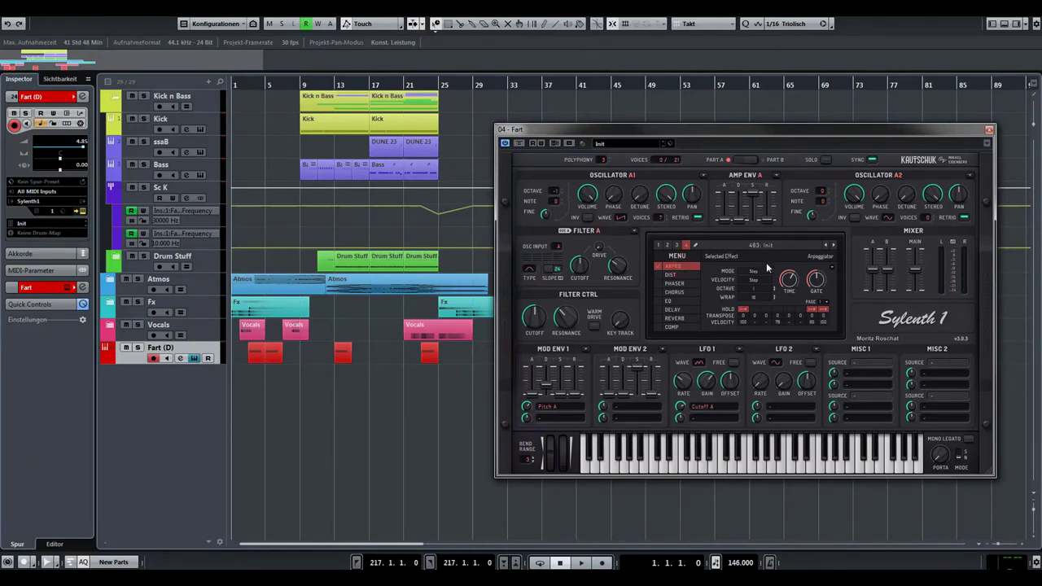
Enable the distortion effect and show its OverDrive settings.
{"action": "left_click", "coordinate": [658, 275]}
{"action": "left_click", "coordinate": [672, 275]}
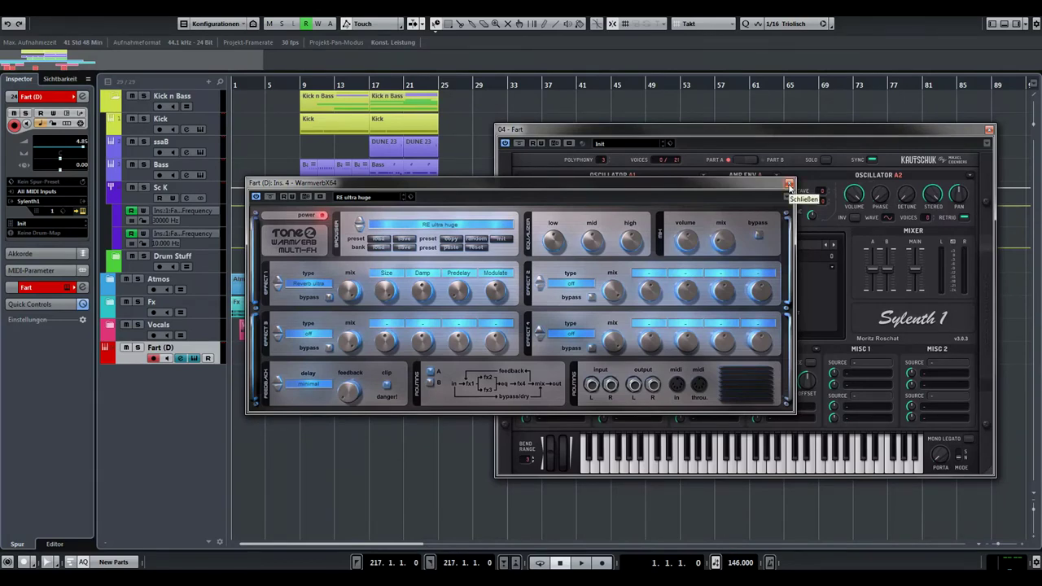
Close the WarmverbX64 effect window and show the synth's arpeggiator settings again.
{"action": "left_click", "coordinate": [789, 184]}
{"action": "left_click", "coordinate": [623, 257]}
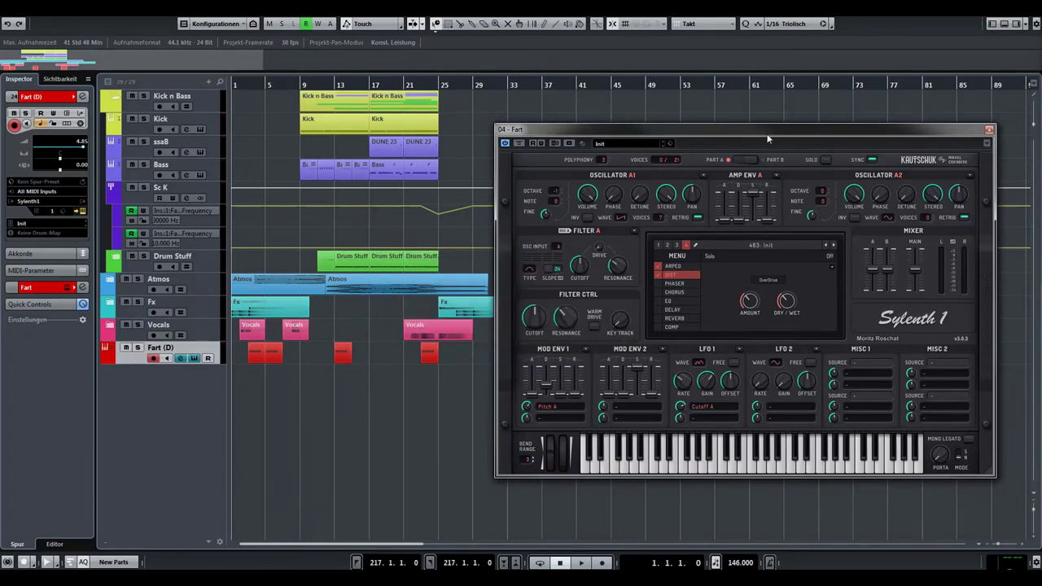
{"action": "left_click", "coordinate": [673, 265]}
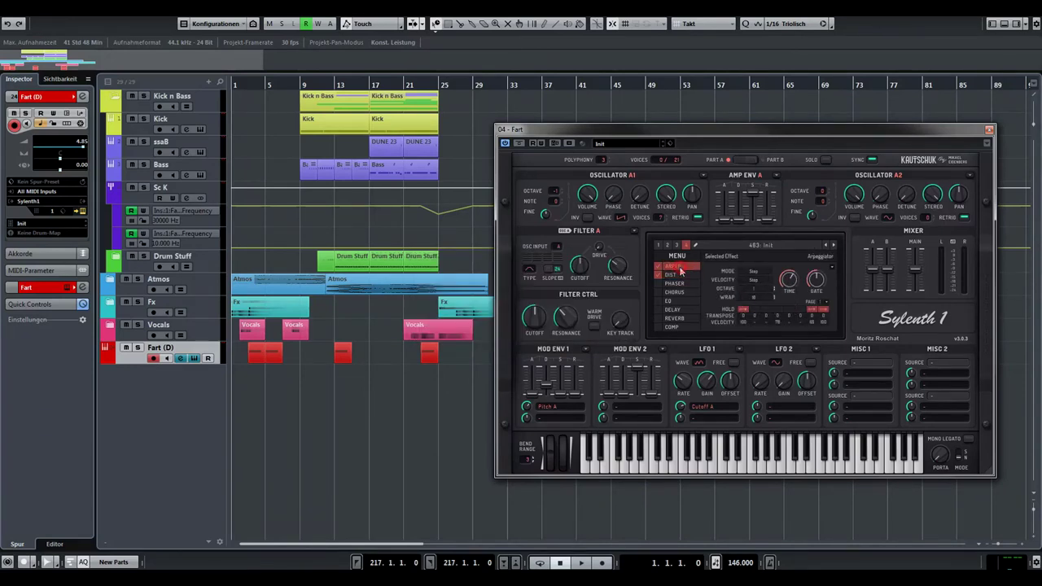
Play the arrangement from near its beginning to hear the new sound in context, and stop playback.
{"action": "left_click", "coordinate": [245, 88]}
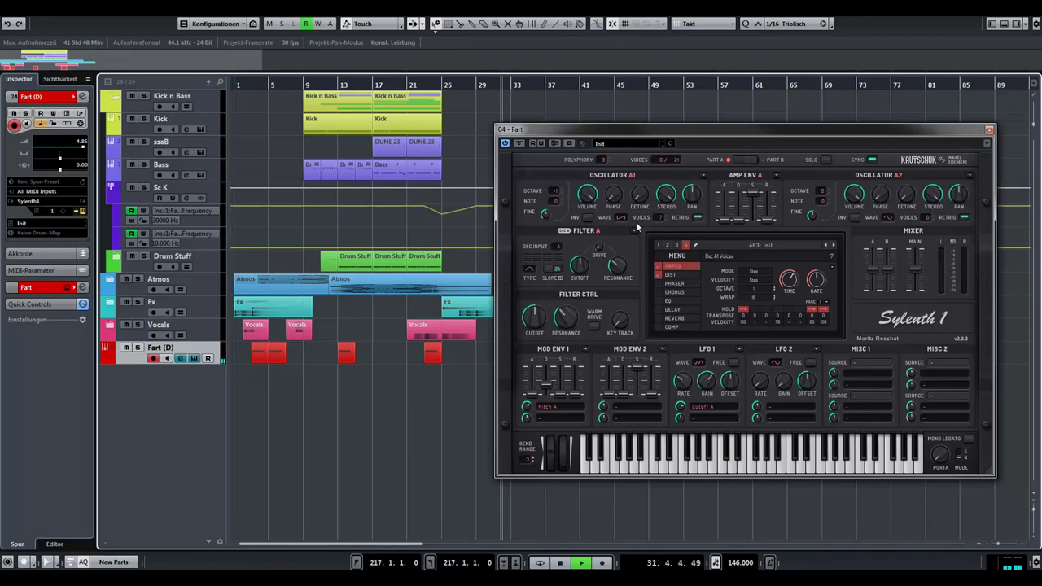
{"action": "key", "text": "space"}
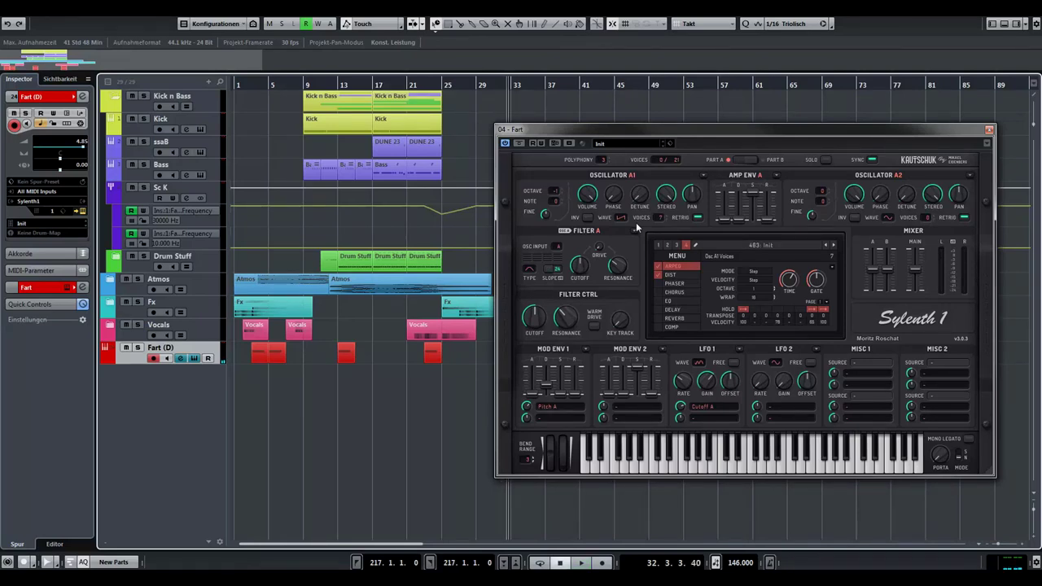